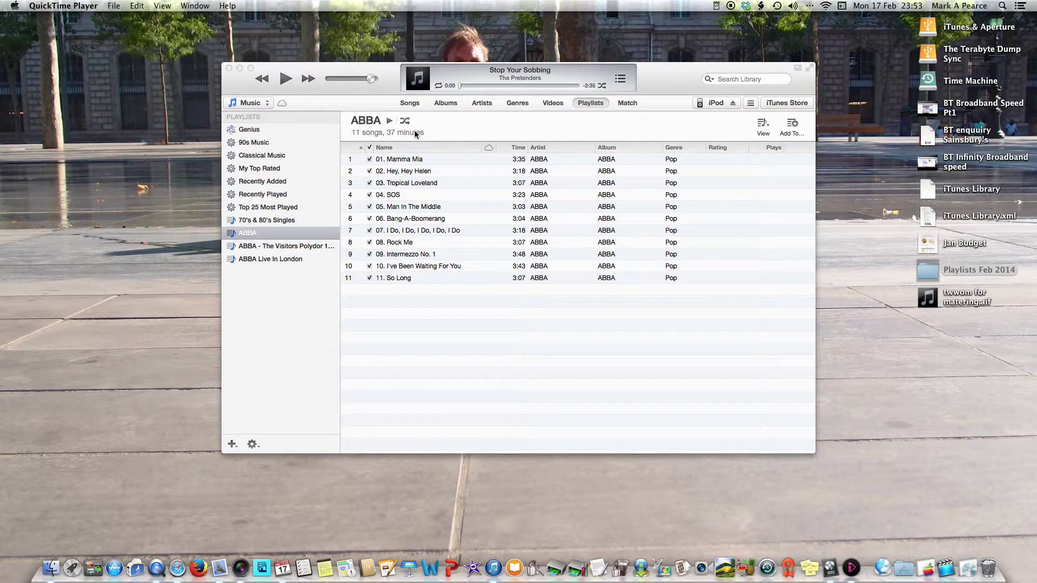
- Open the iTunes & Aperture drive to locate its iTunes folder, and close the drive's window
click(935, 30)
double_click(935, 31)
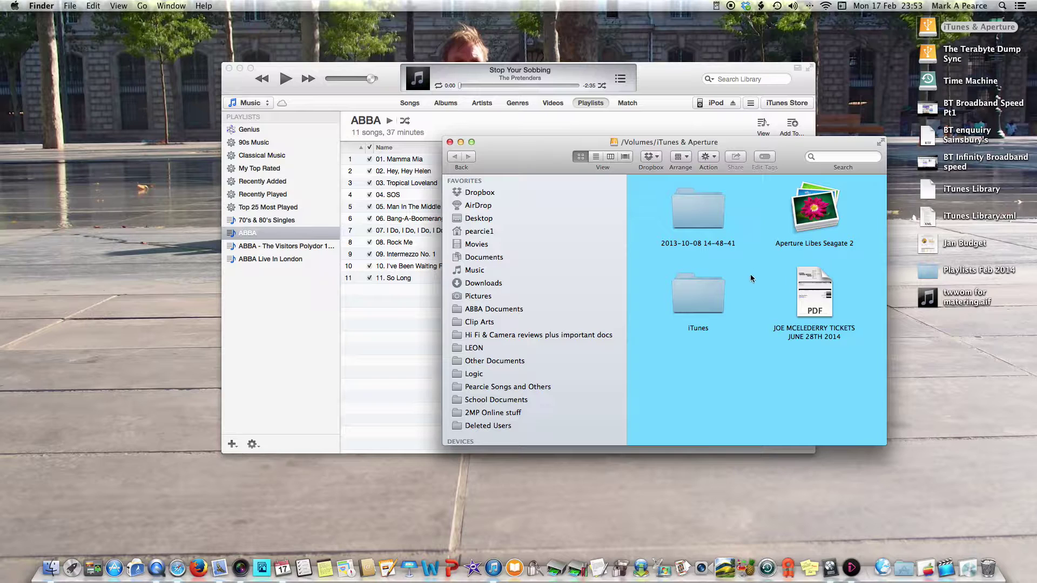
click(699, 298)
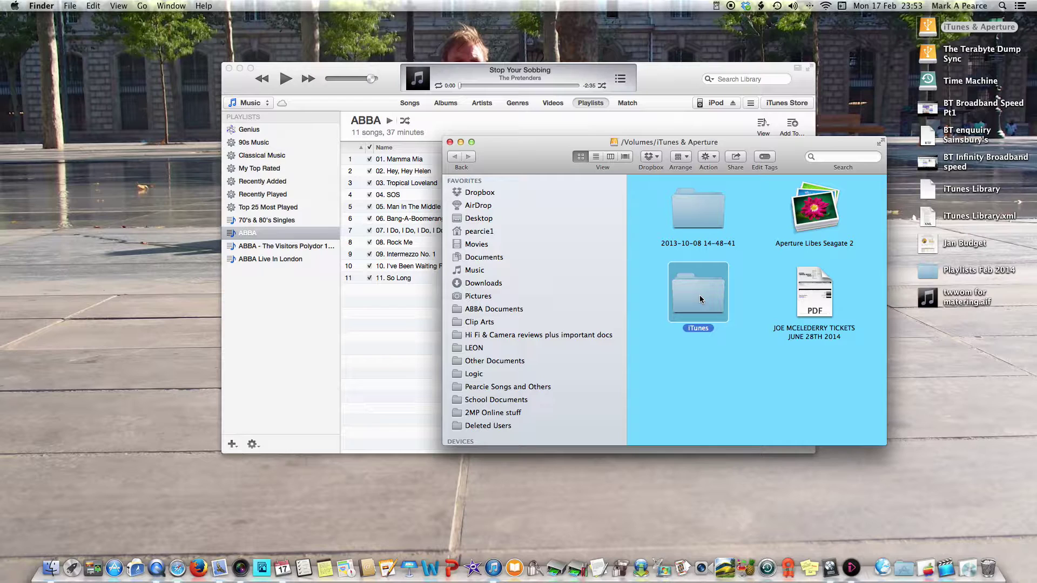
mouse_move(698, 295)
mouse_down()
mouse_move(264, 318)
mouse_move(606, 335)
mouse_move(701, 277)
mouse_up()
click(450, 142)
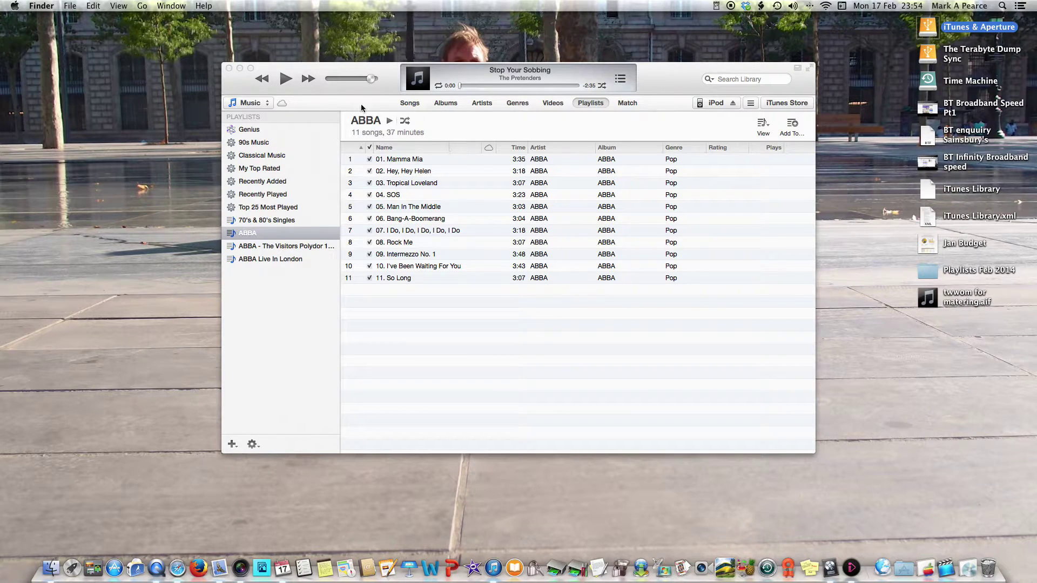
- Check the iTunes device preferences for the option preventing iPods, iPhones and iPads from syncing automatically, and accept the dialog
click(245, 82)
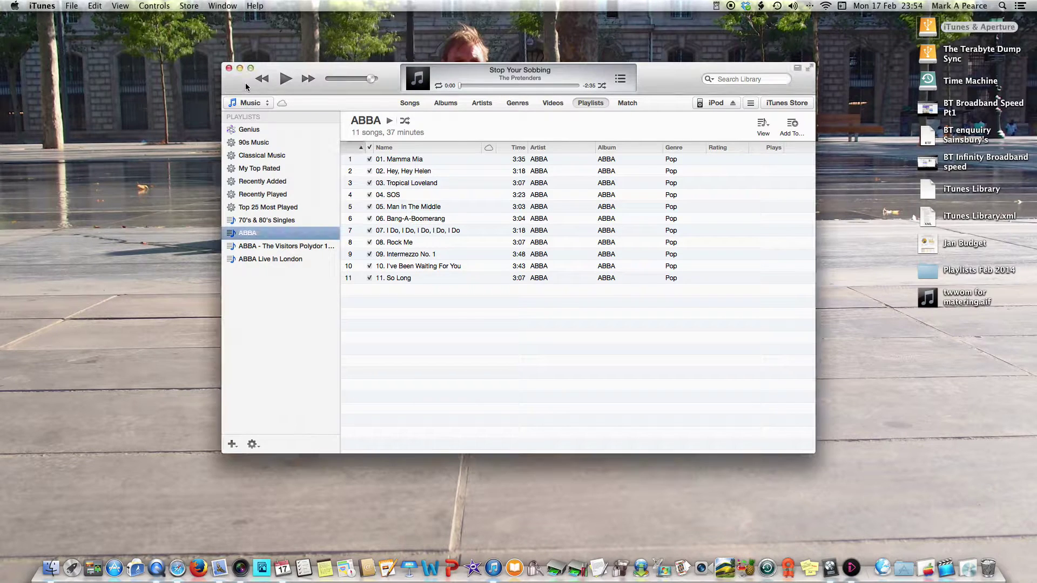
click(54, 8)
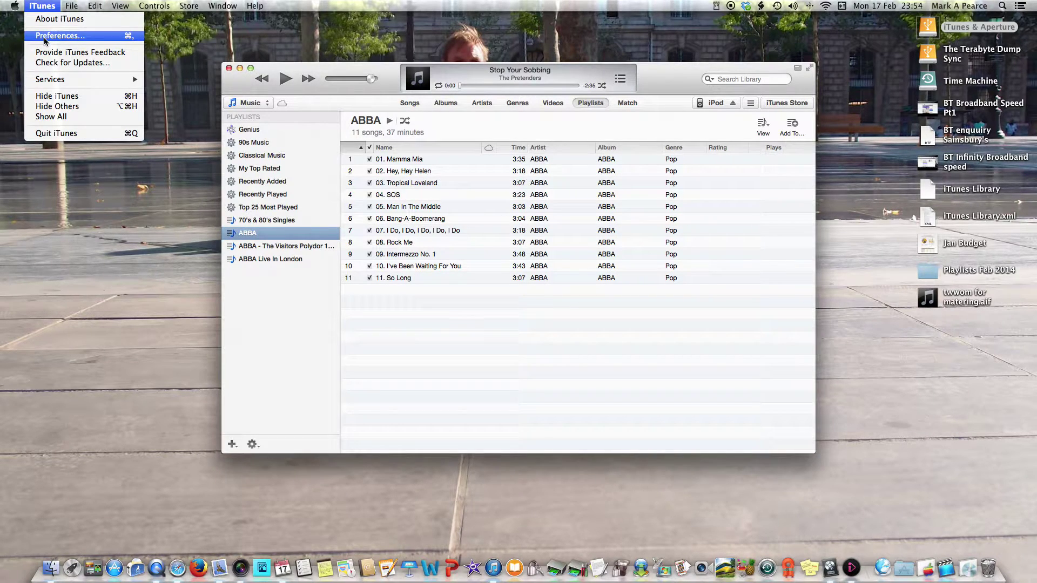
click(54, 36)
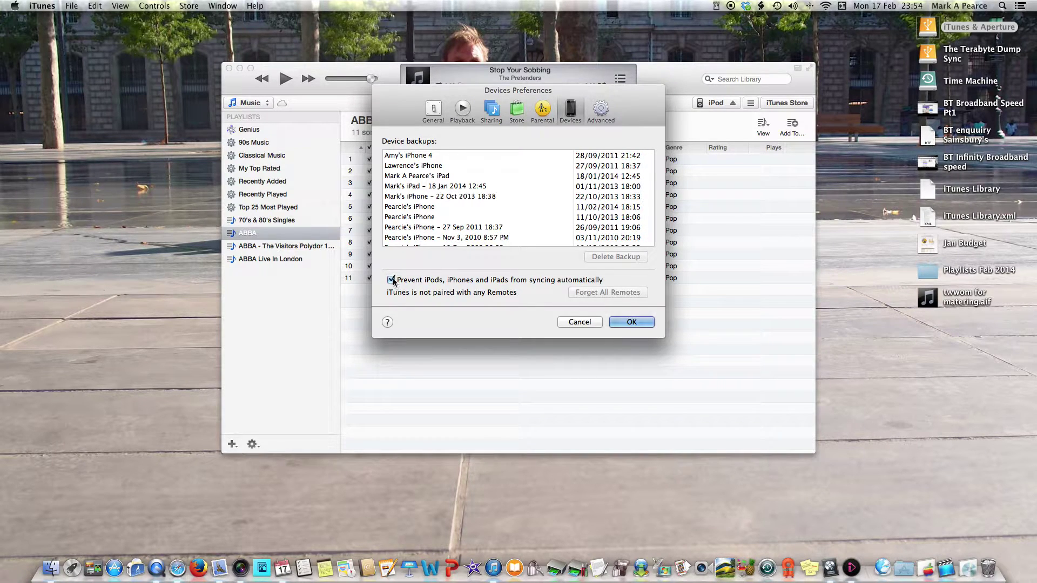
scroll(424, 231, down, 1)
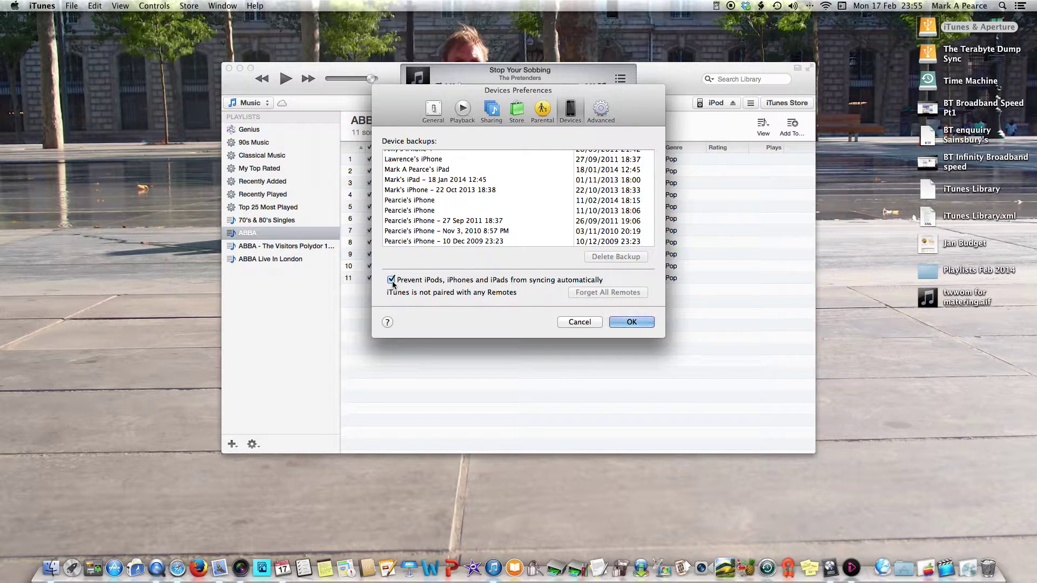
click(618, 323)
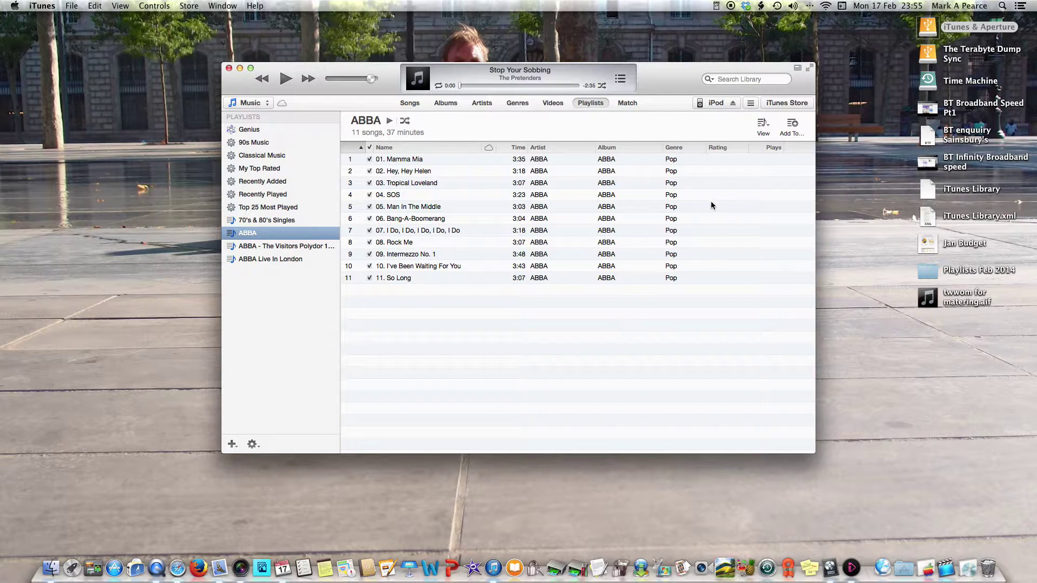
- Open the connected iPod's contents and look through the playlists stored on it
click(715, 104)
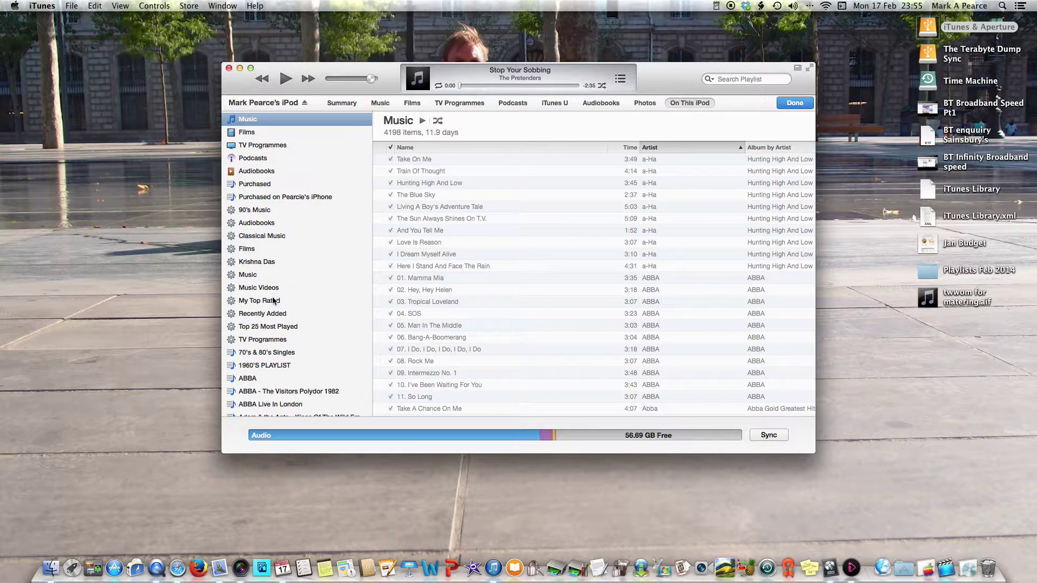
scroll(266, 323, down, 2)
scroll(266, 323, down, 6)
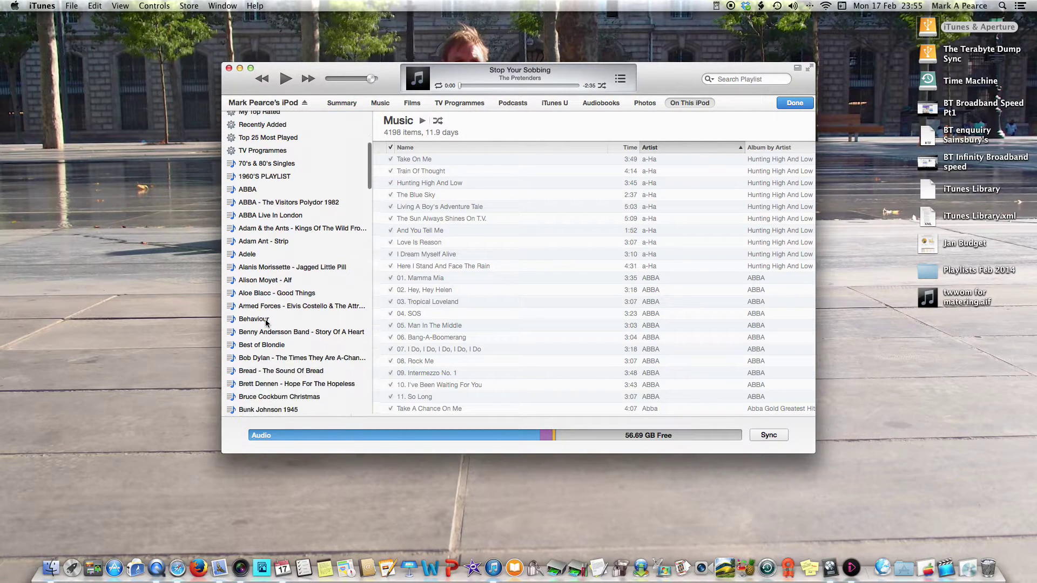
scroll(266, 323, down, 20)
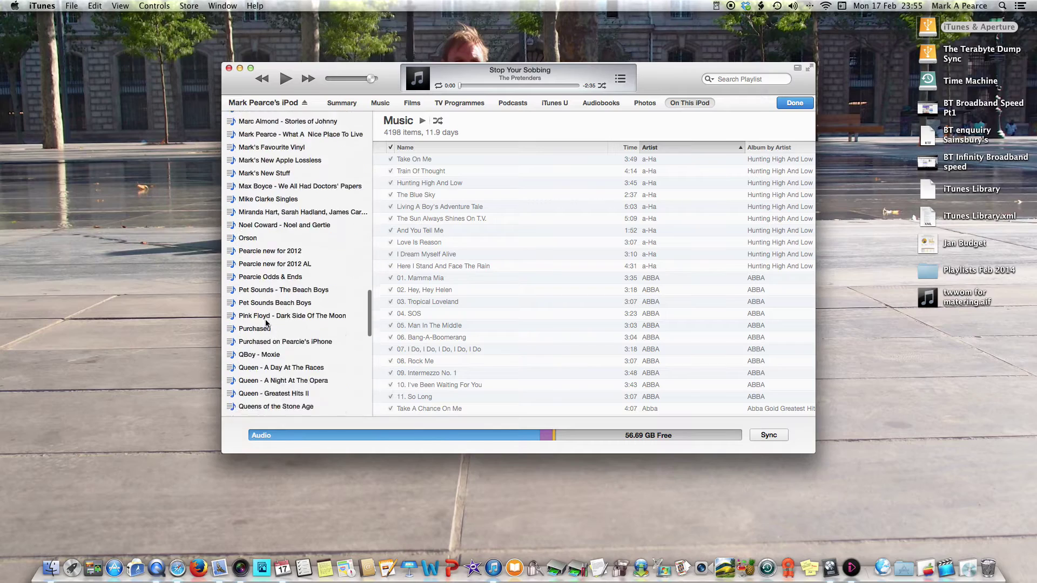
scroll(266, 323, up, 20)
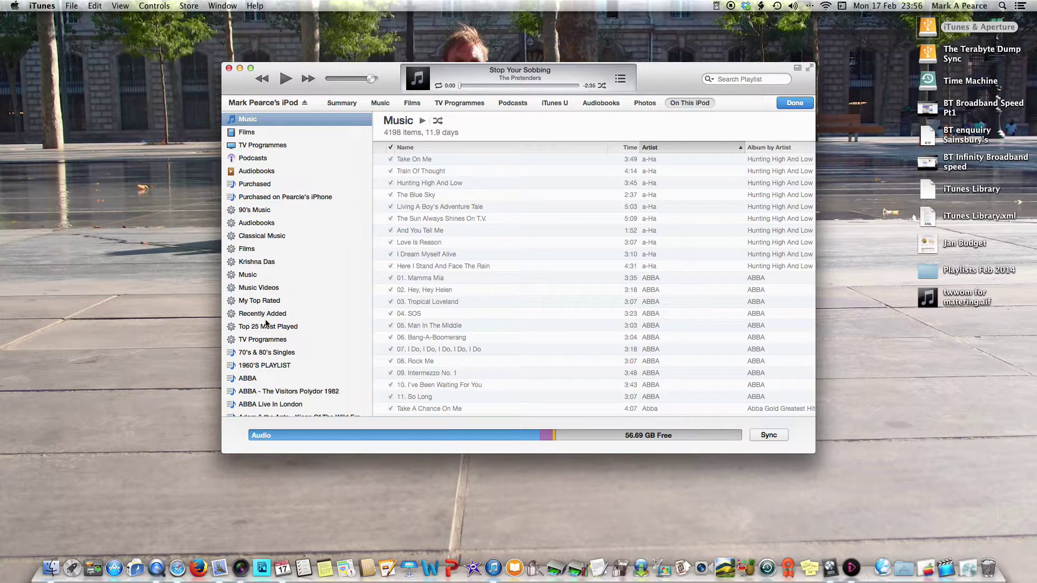
scroll(266, 322, down, 4)
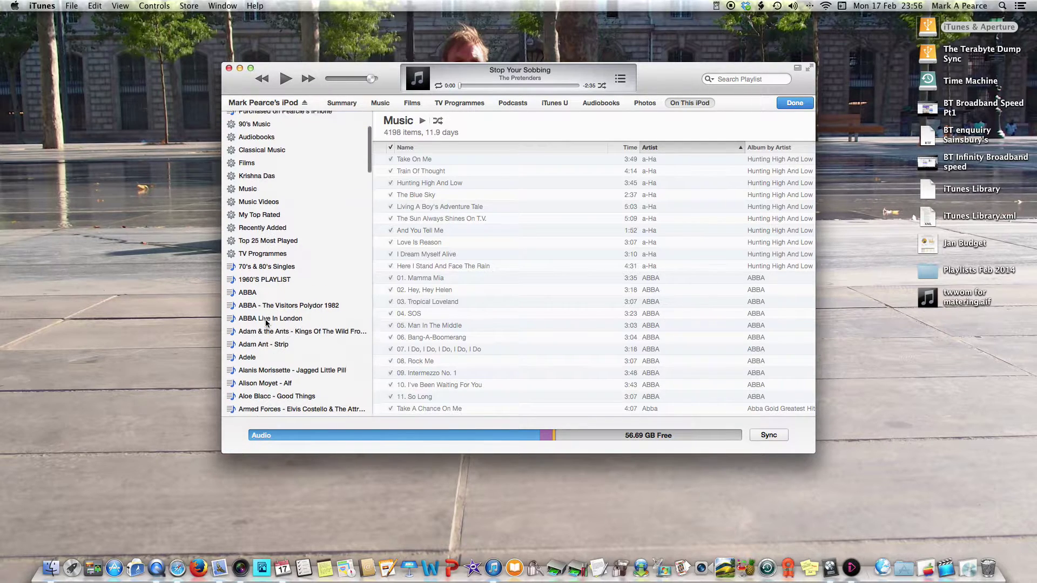
- Export the iPod's ABBA playlist as Music.xml in XML format to the Playlists Feb 2014 folder, and return to the music library
right_click(253, 294)
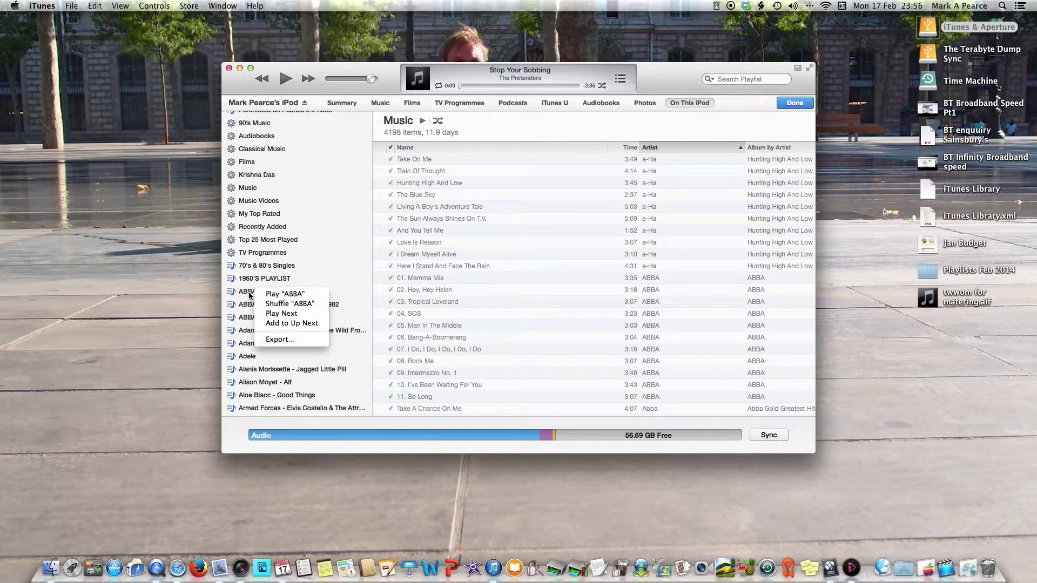
click(250, 295)
right_click(250, 295)
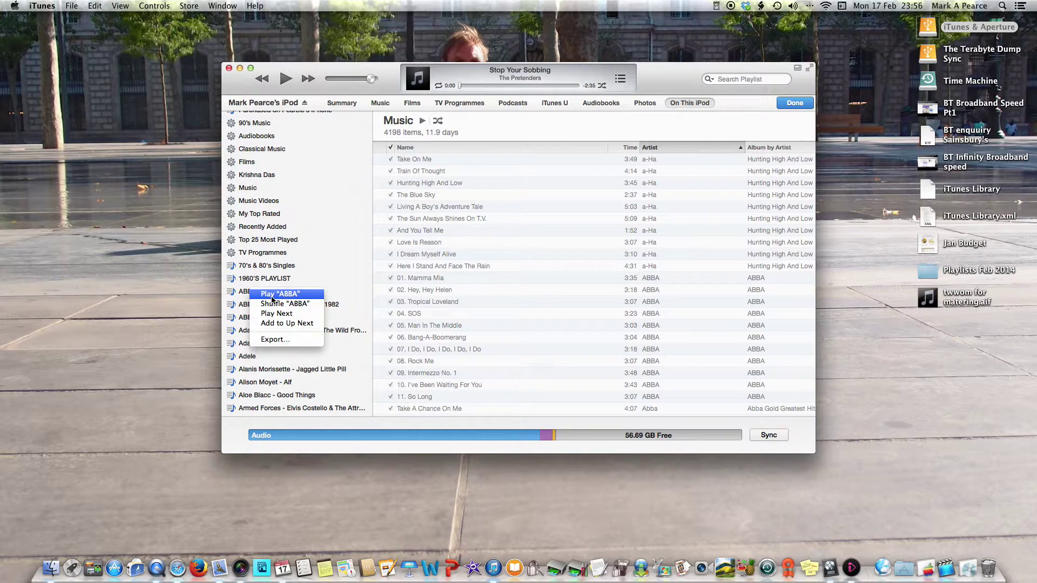
click(266, 340)
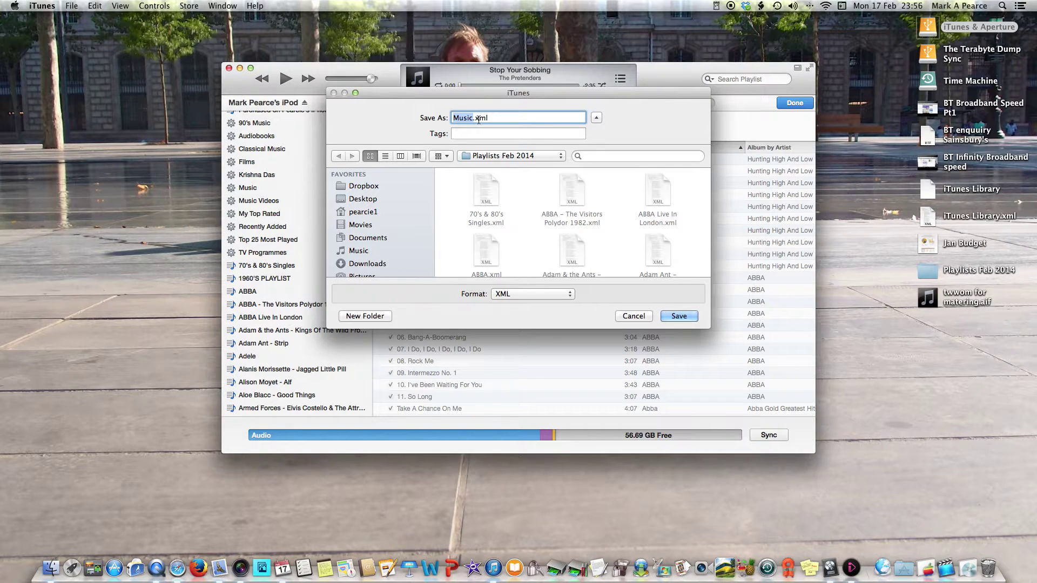
click(571, 296)
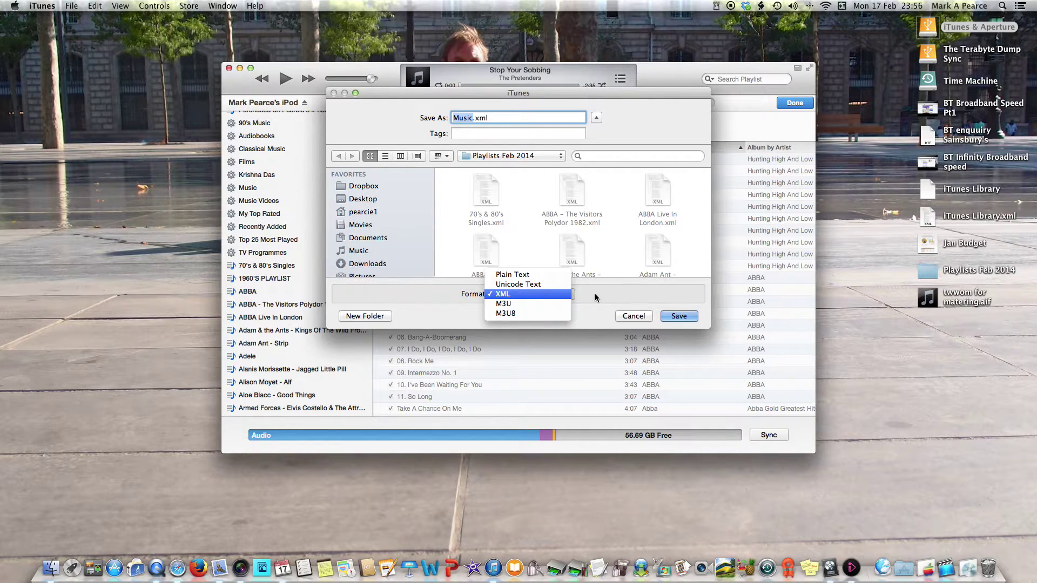
click(595, 293)
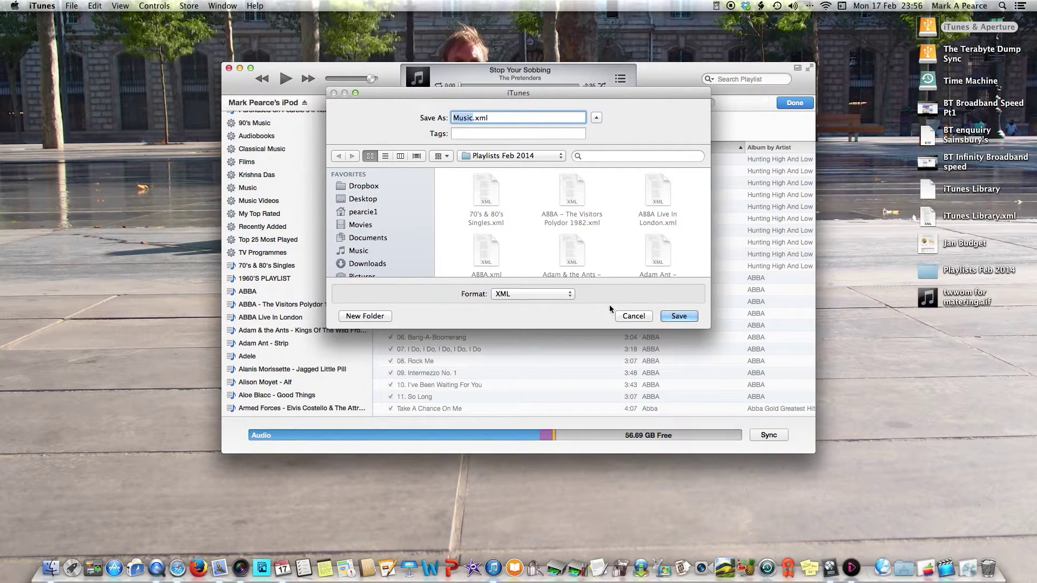
click(672, 319)
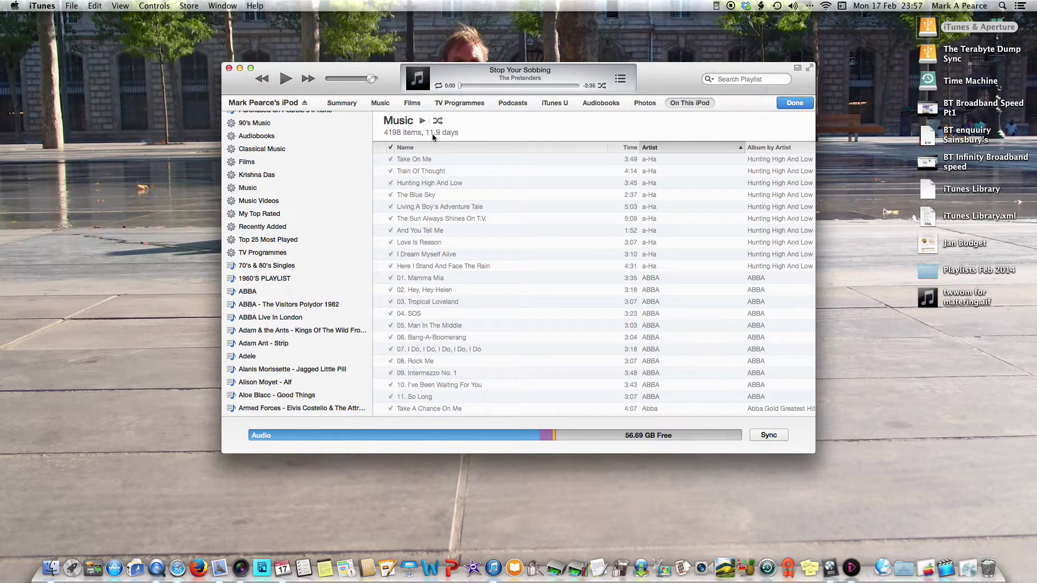
click(791, 103)
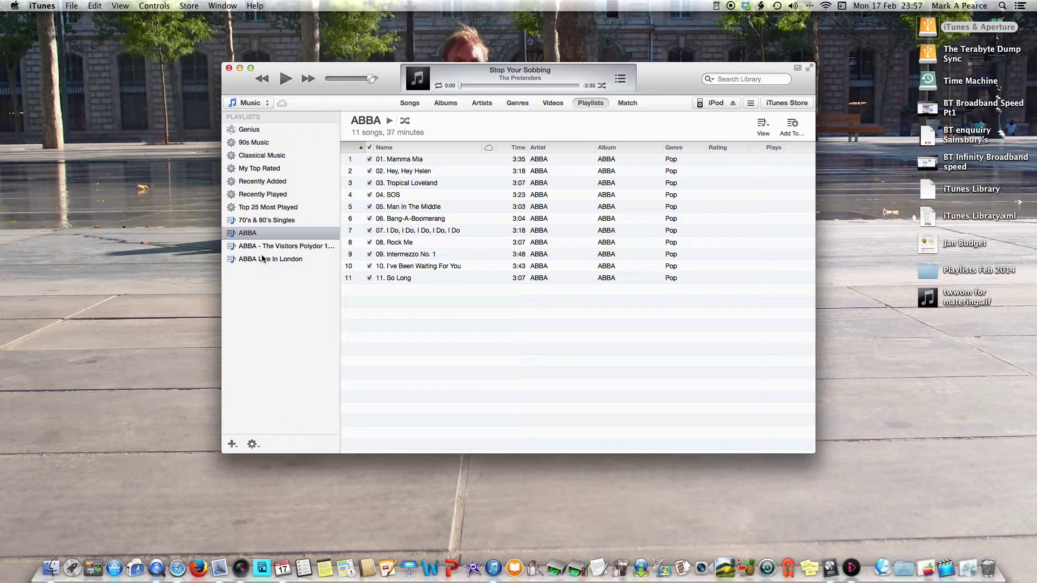
- Import the Adam & the Ants - Kings Of The Wild Frontier playlist file from Playlists Feb 2014 and display that playlist
click(73, 8)
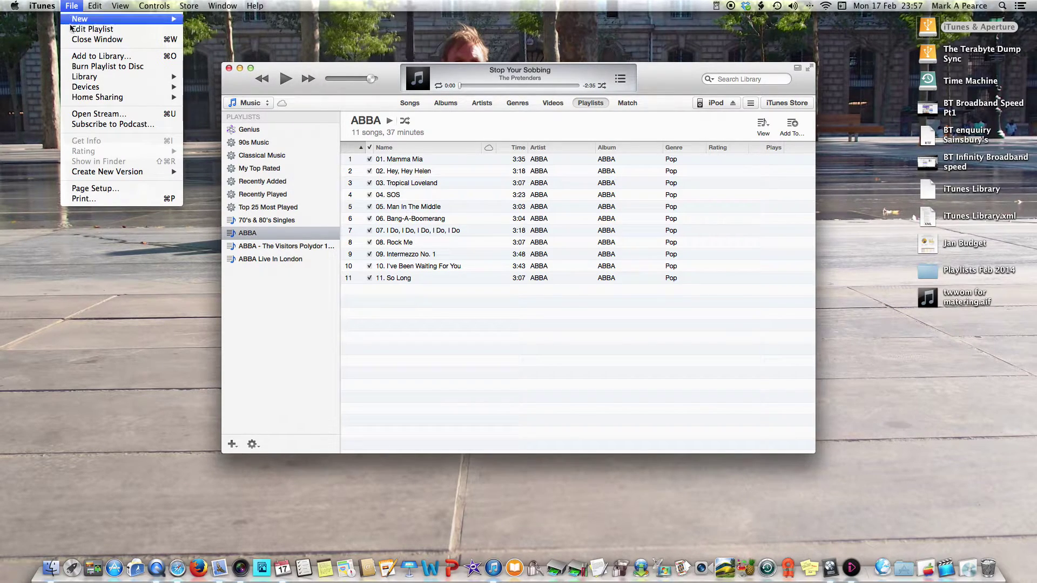
mouse_move(75, 78)
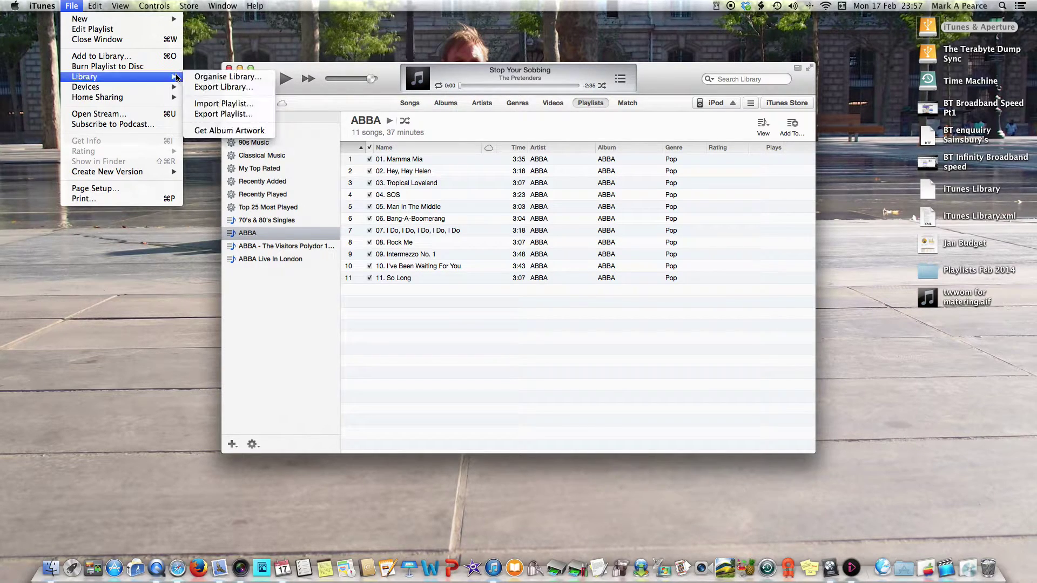
click(204, 104)
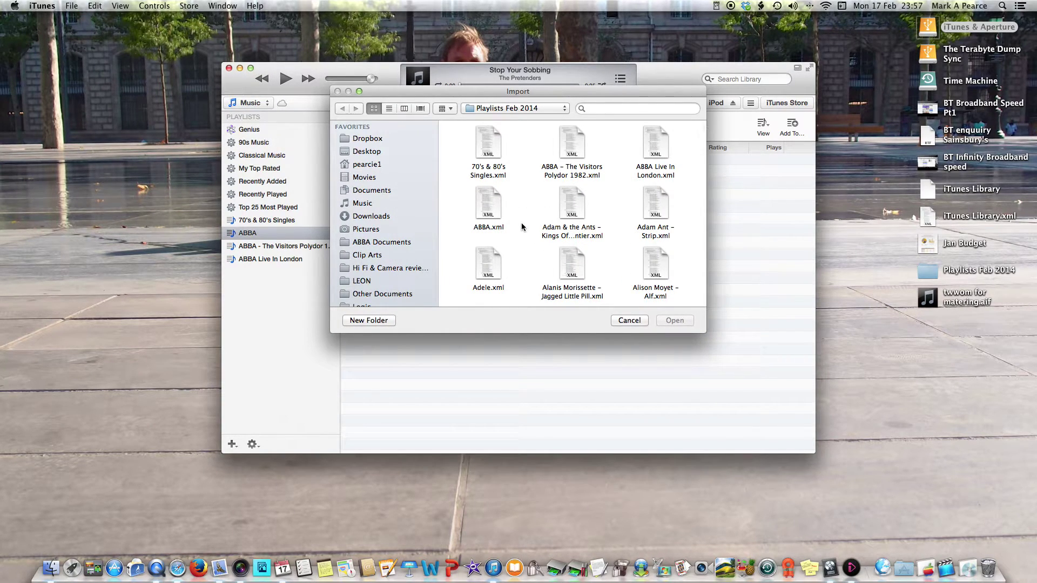
click(570, 206)
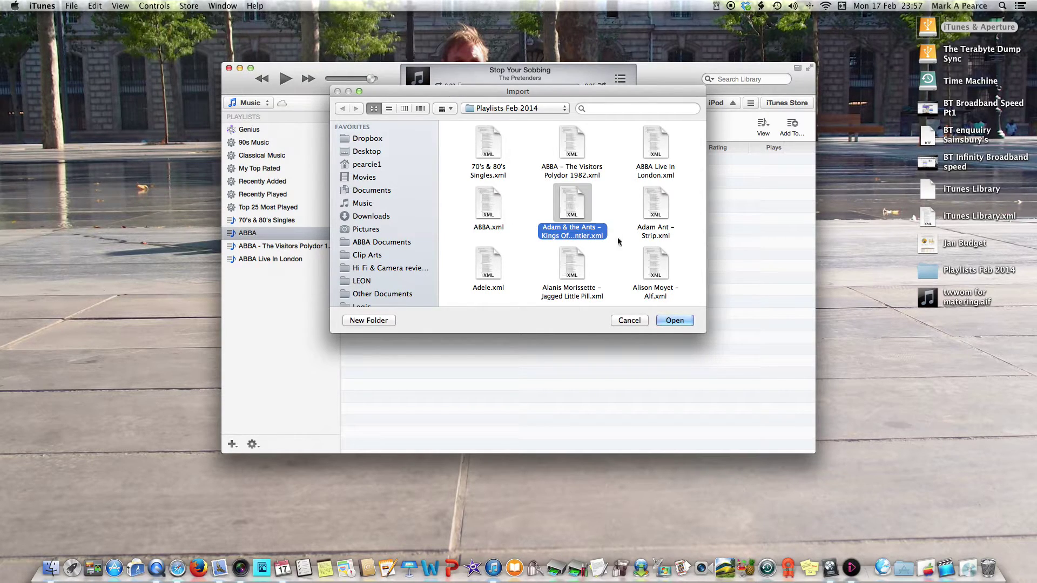
click(673, 321)
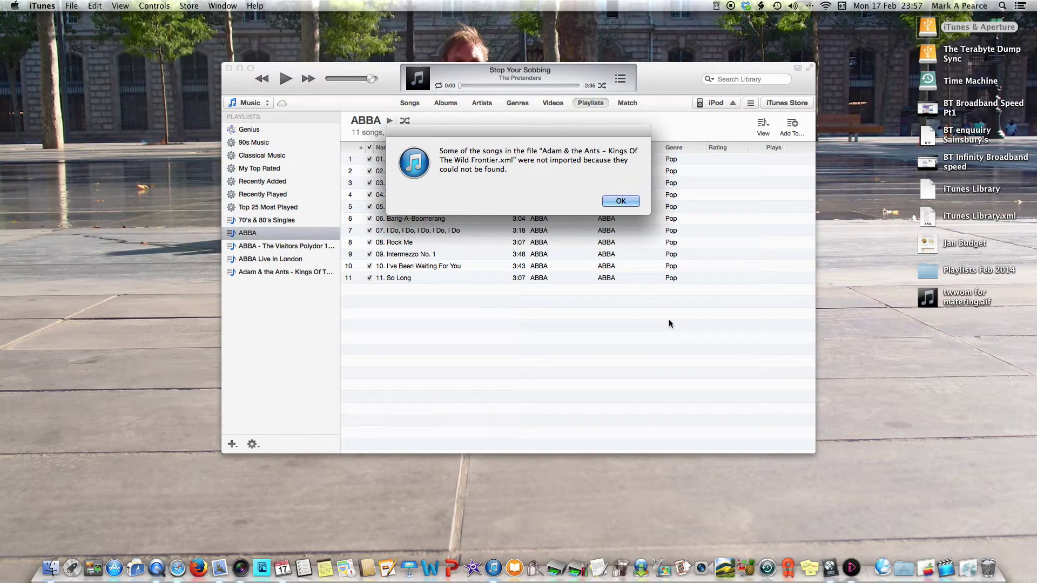
click(623, 201)
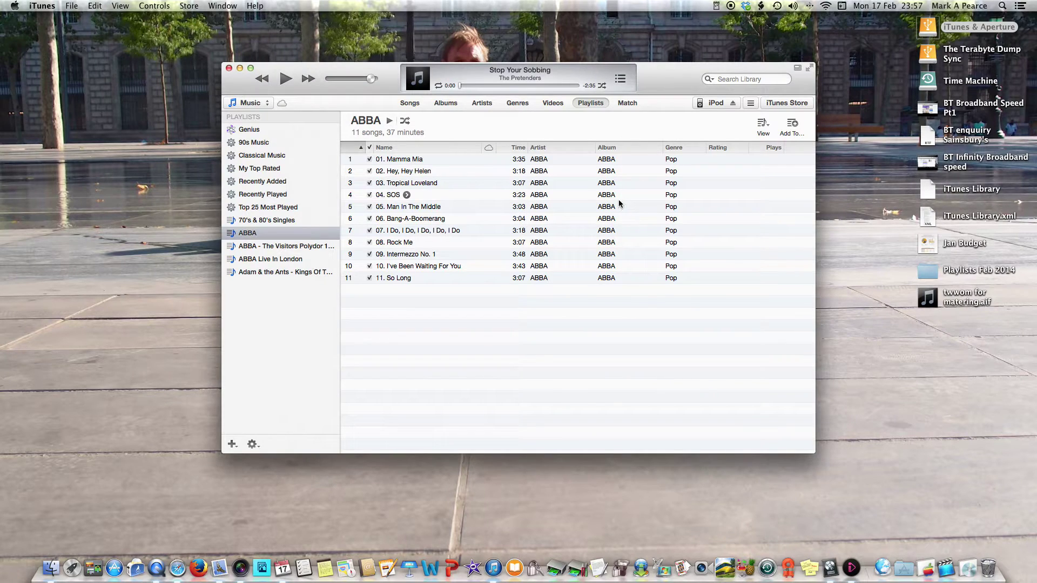
click(319, 273)
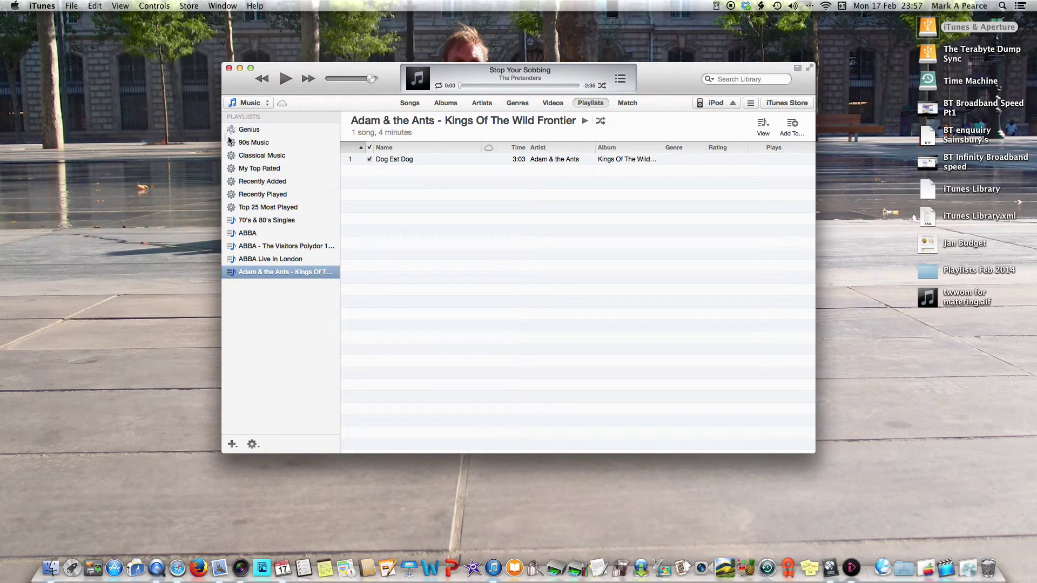
- Import Adam Ant - Strip.xml from the Playlists Feb 2014 folder and display its playlist
click(72, 7)
mouse_move(85, 77)
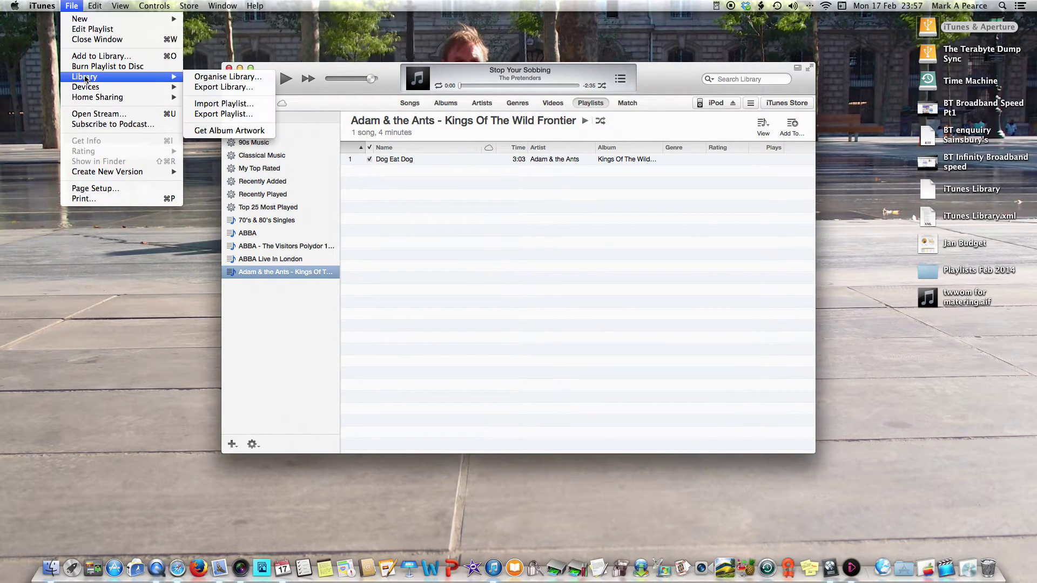
click(207, 103)
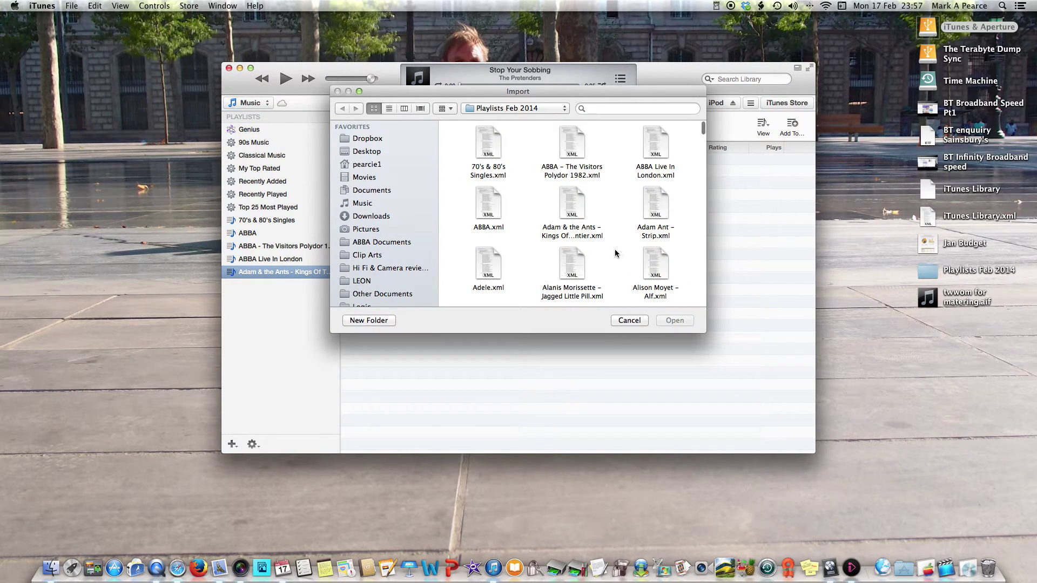
scroll(616, 254, down, 2)
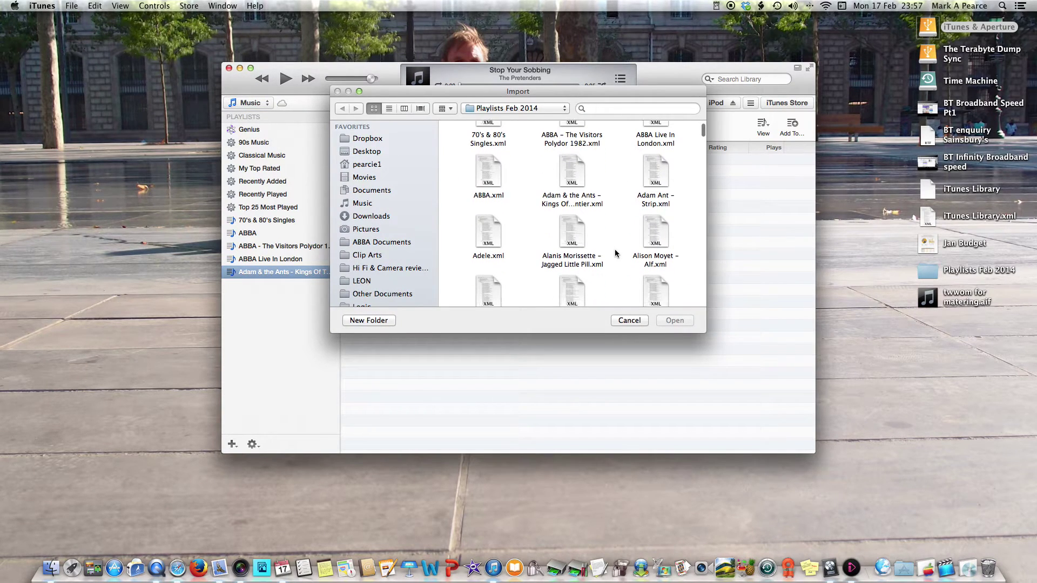
click(660, 186)
click(668, 320)
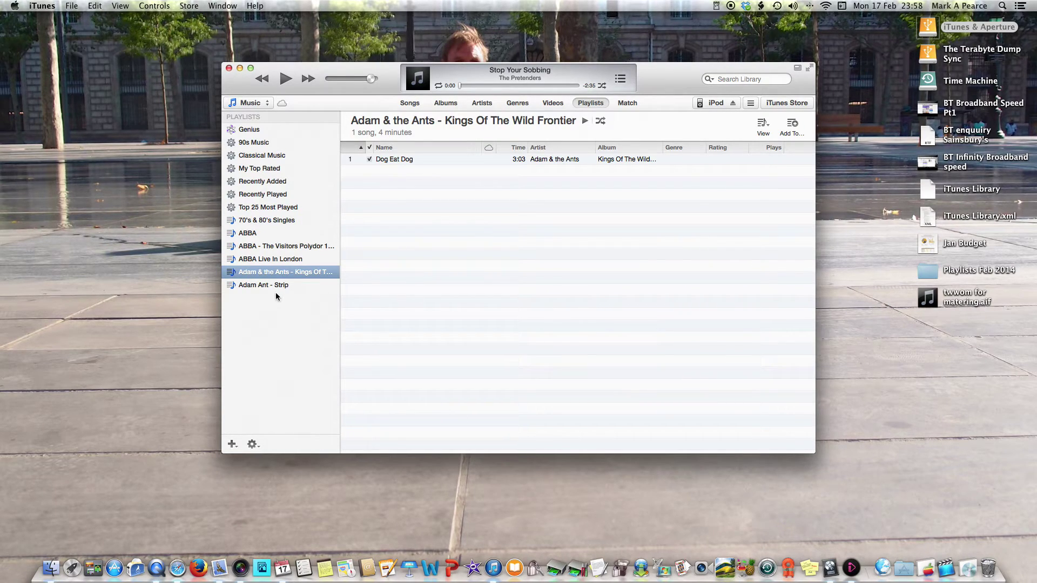
click(274, 289)
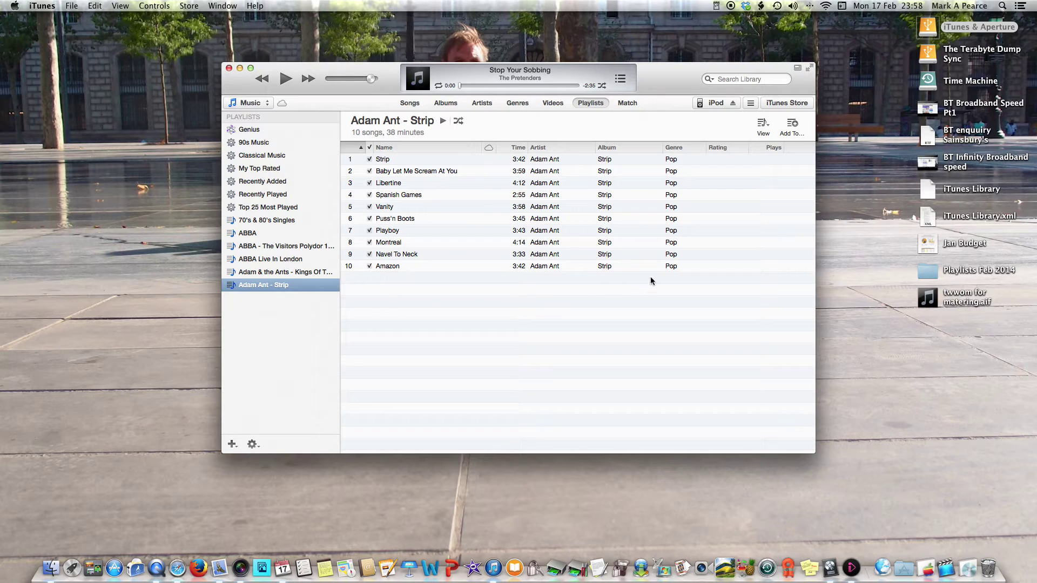
click(926, 272)
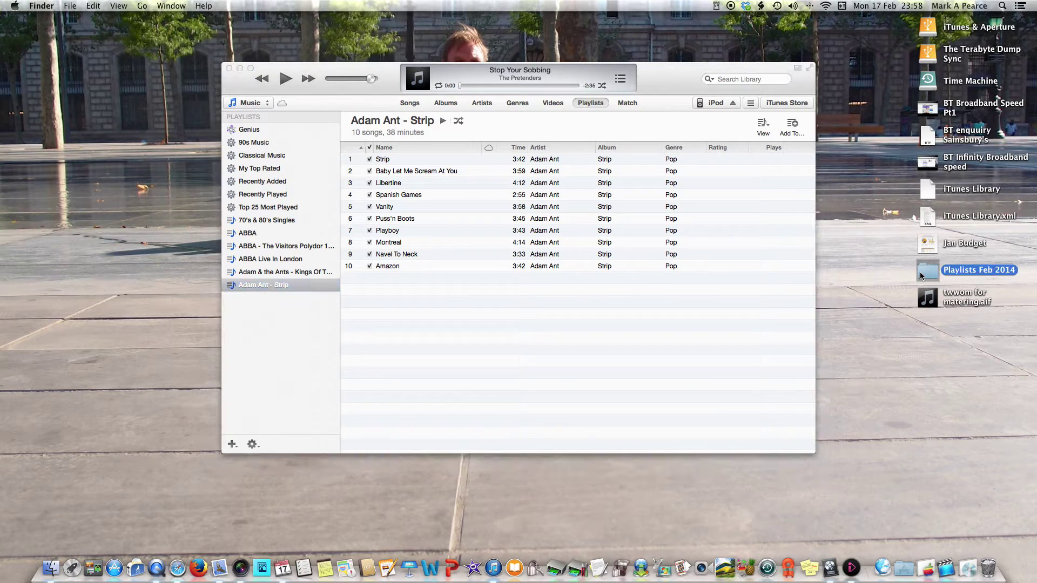
right_click(920, 276)
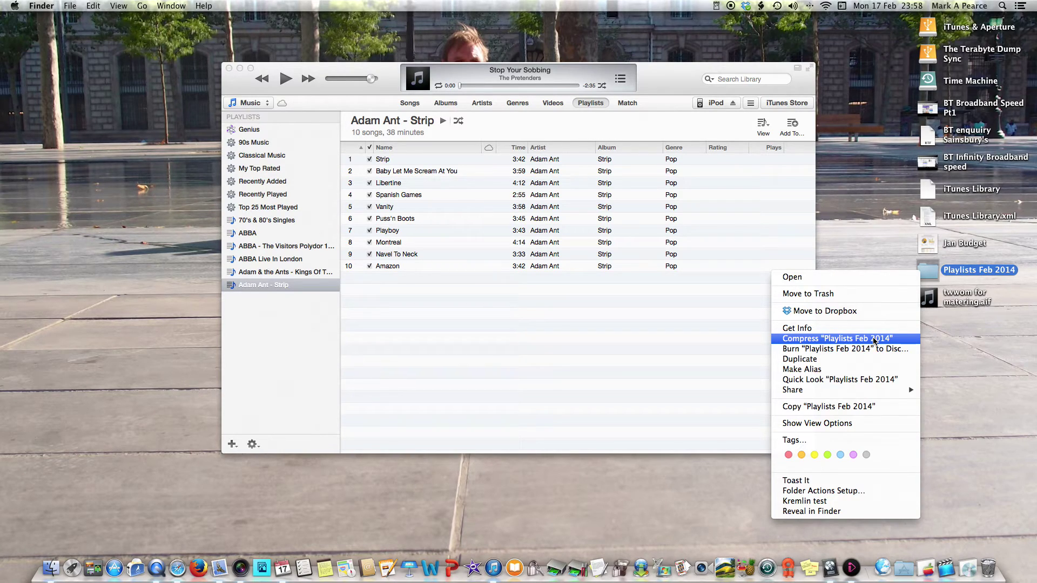
click(960, 347)
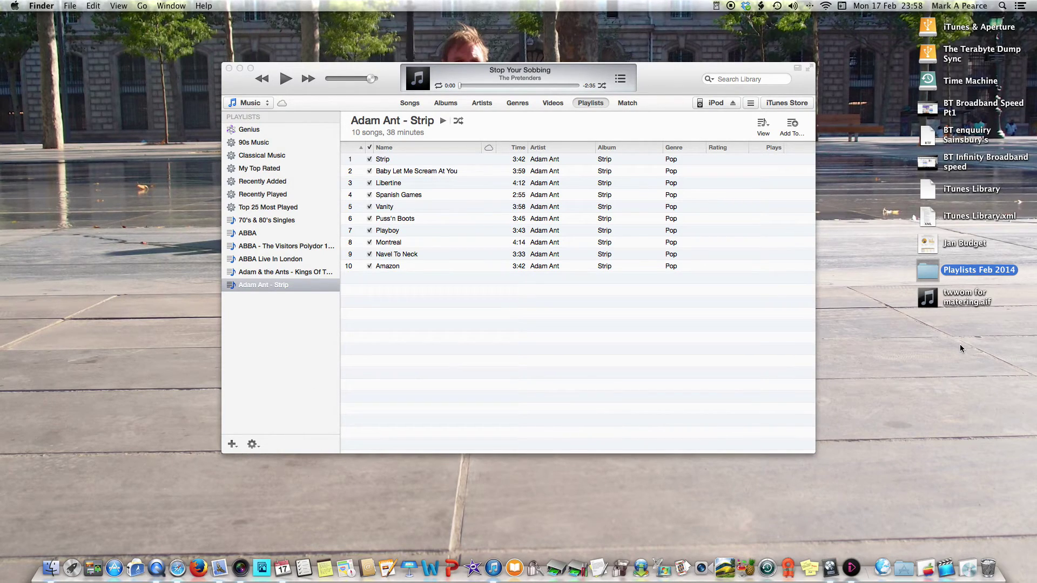